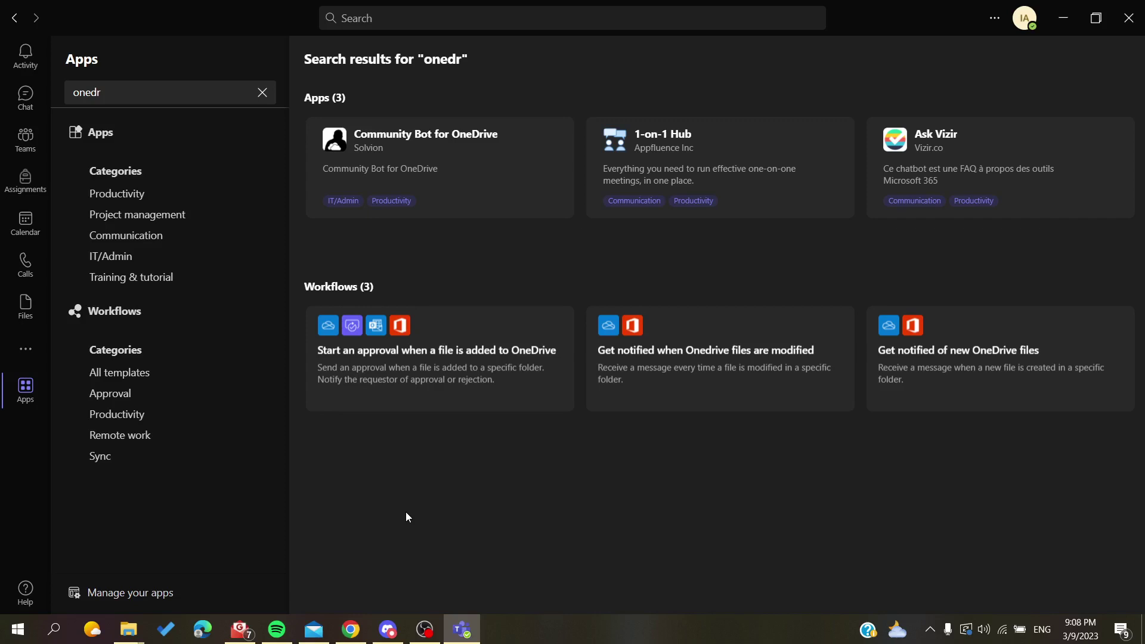
- Clear the 'onedr' query from the Teams Apps search box
{"action": "left_click", "coordinate": [263, 94]}
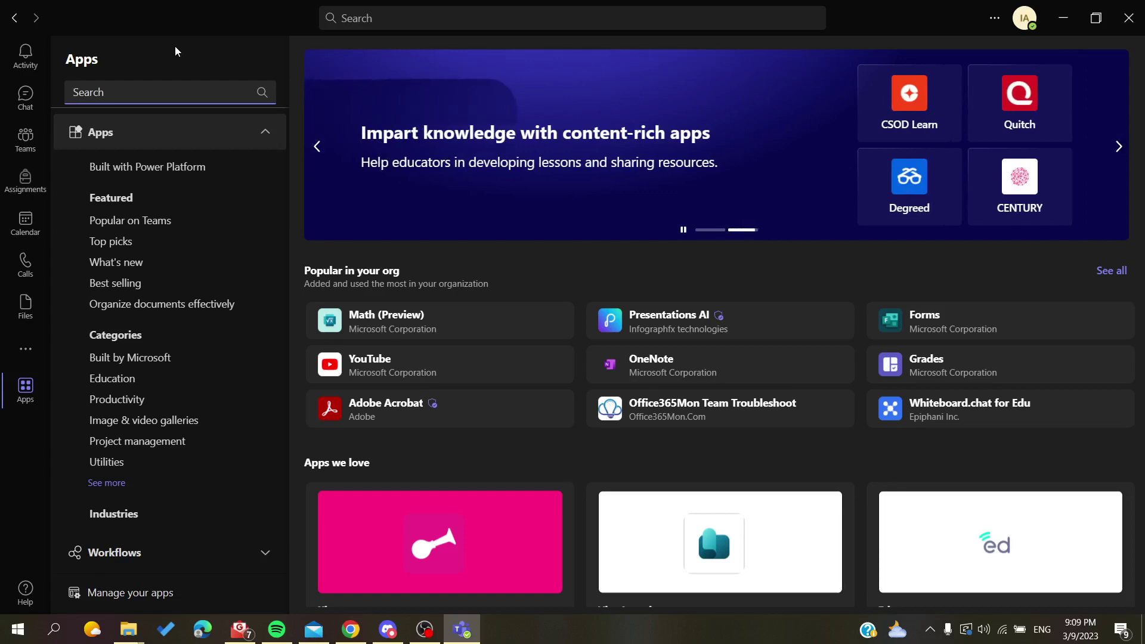
- Search 'oned' from Start to open the OneDrive - Personal folder, and show the hidden tray icons
{"action": "key", "text": "super"}
{"action": "key", "text": "super"}
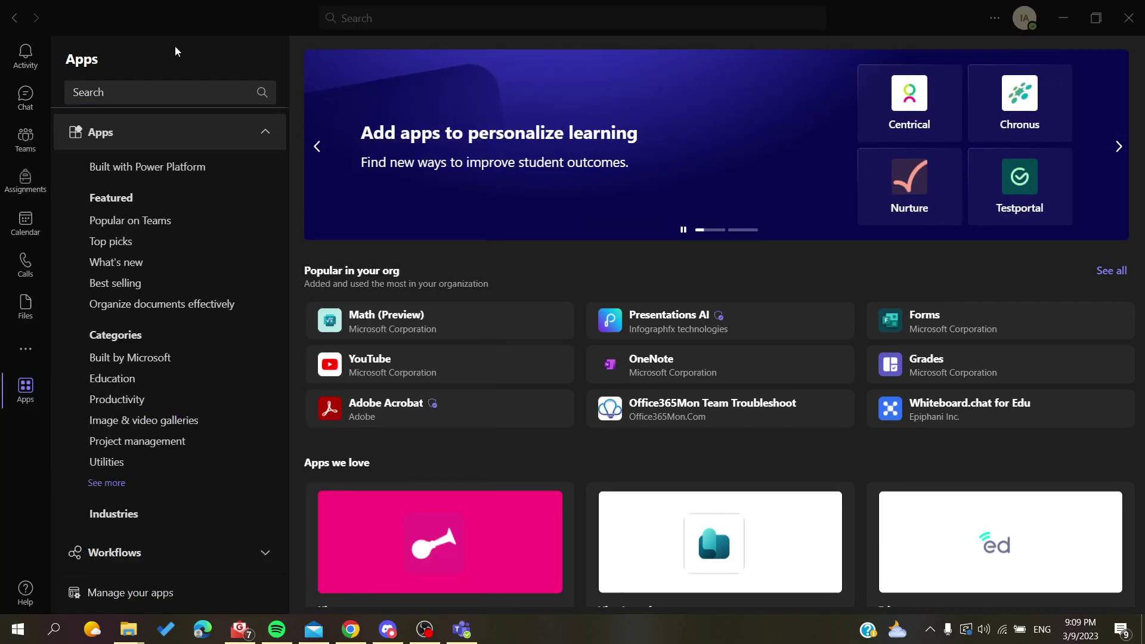
{"action": "key", "text": "super"}
{"action": "type", "text": "oned"}
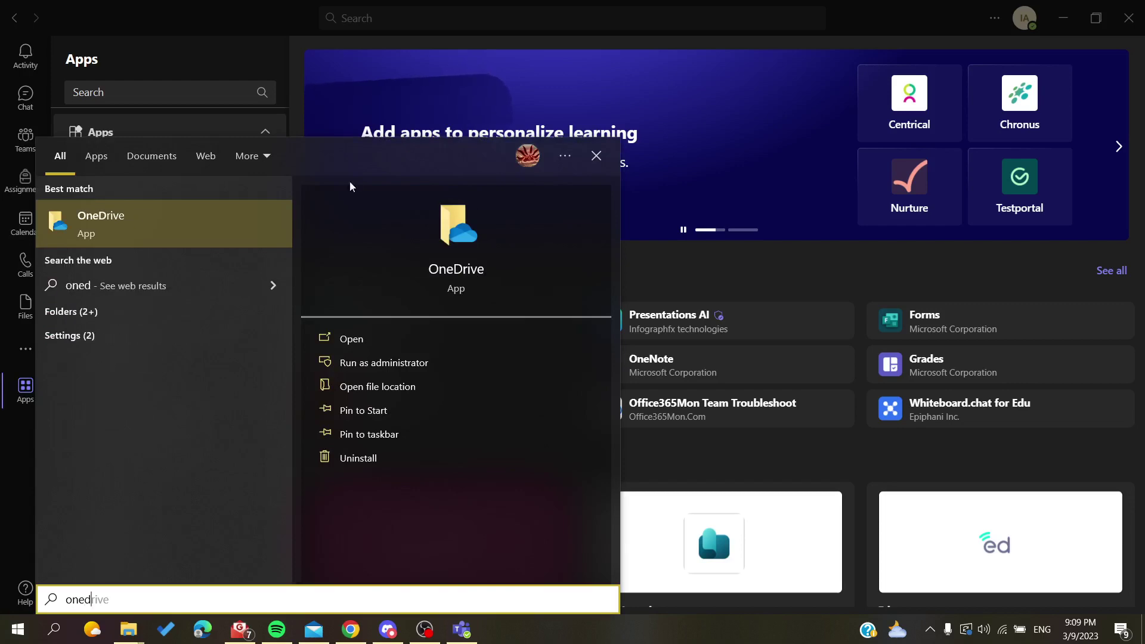
{"action": "left_click", "coordinate": [463, 238]}
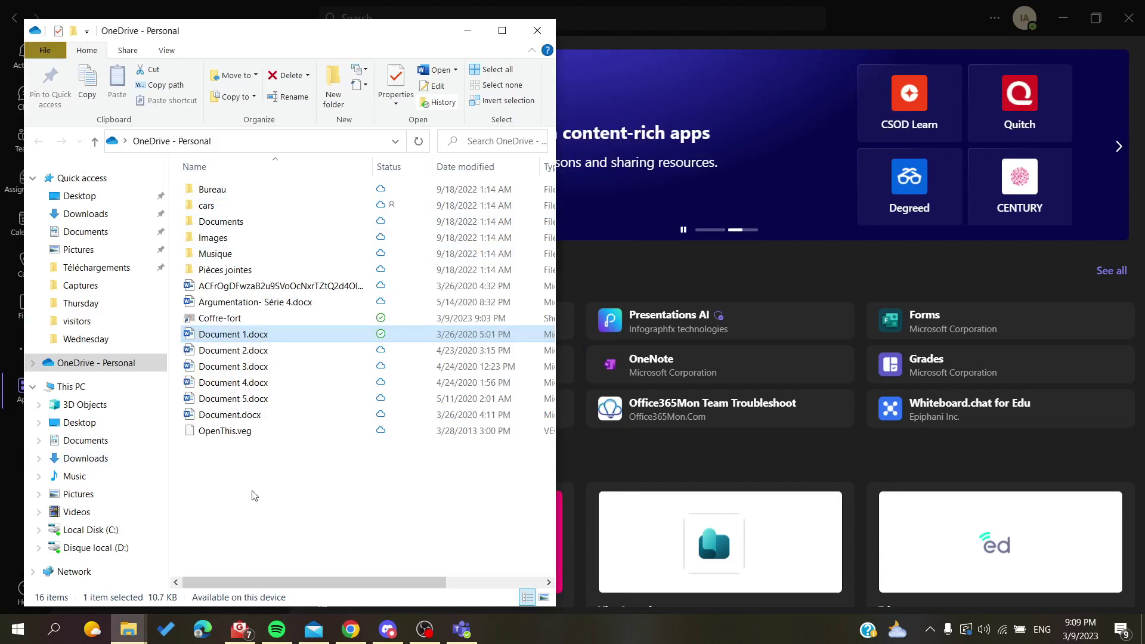
{"action": "left_click", "coordinate": [351, 522]}
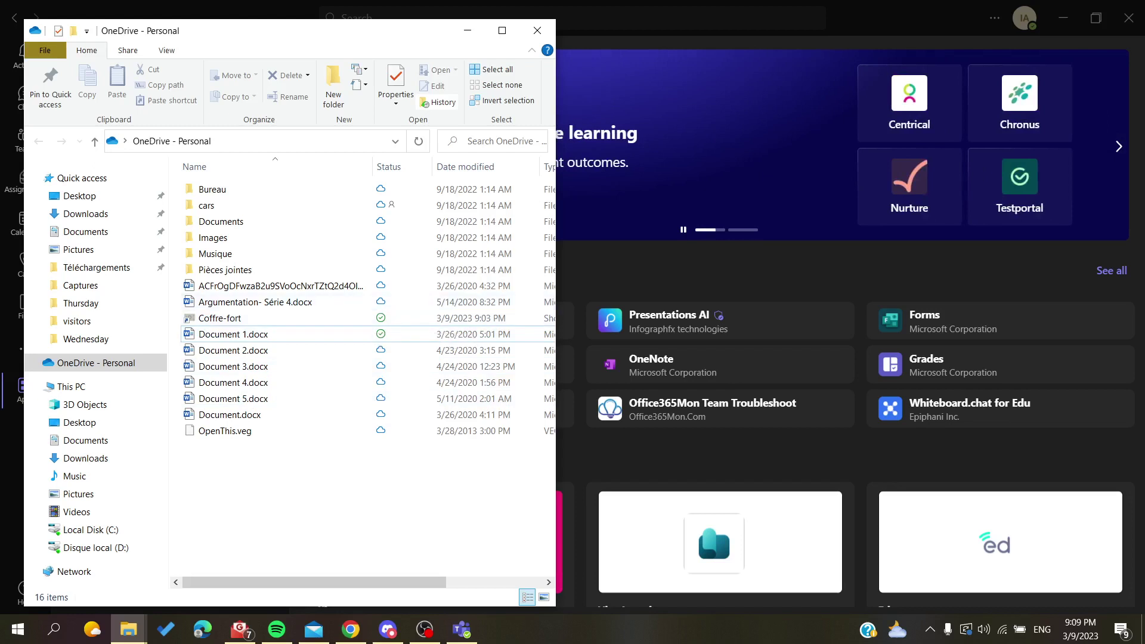
{"action": "left_click", "coordinate": [930, 630]}
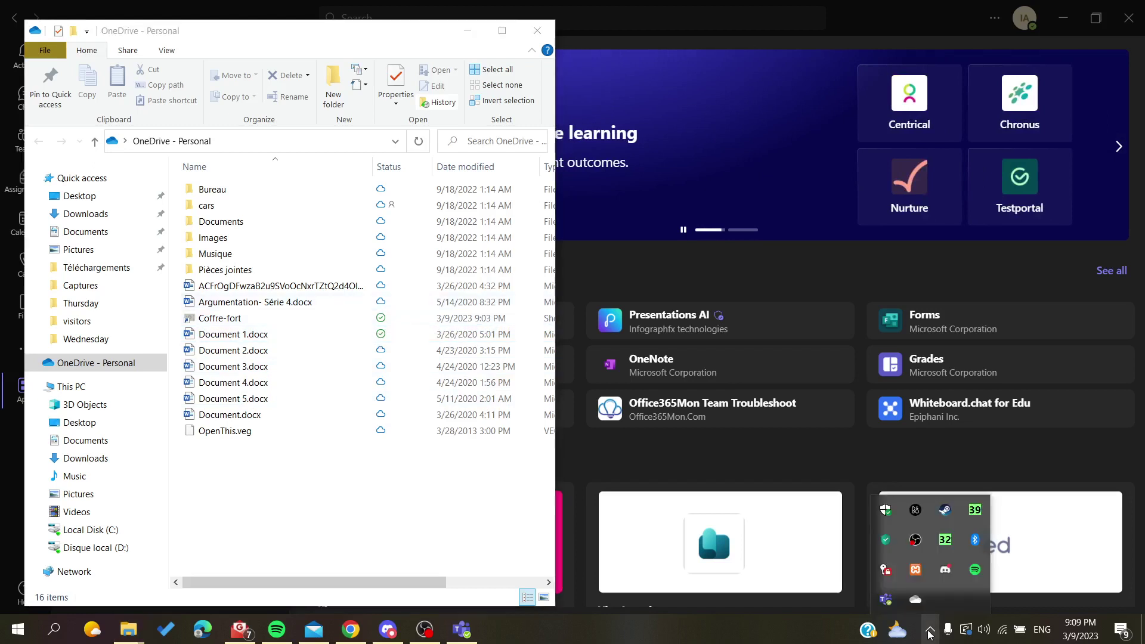
- Open the OneDrive tray flyout and its help and settings gear menu
{"action": "left_click", "coordinate": [923, 595]}
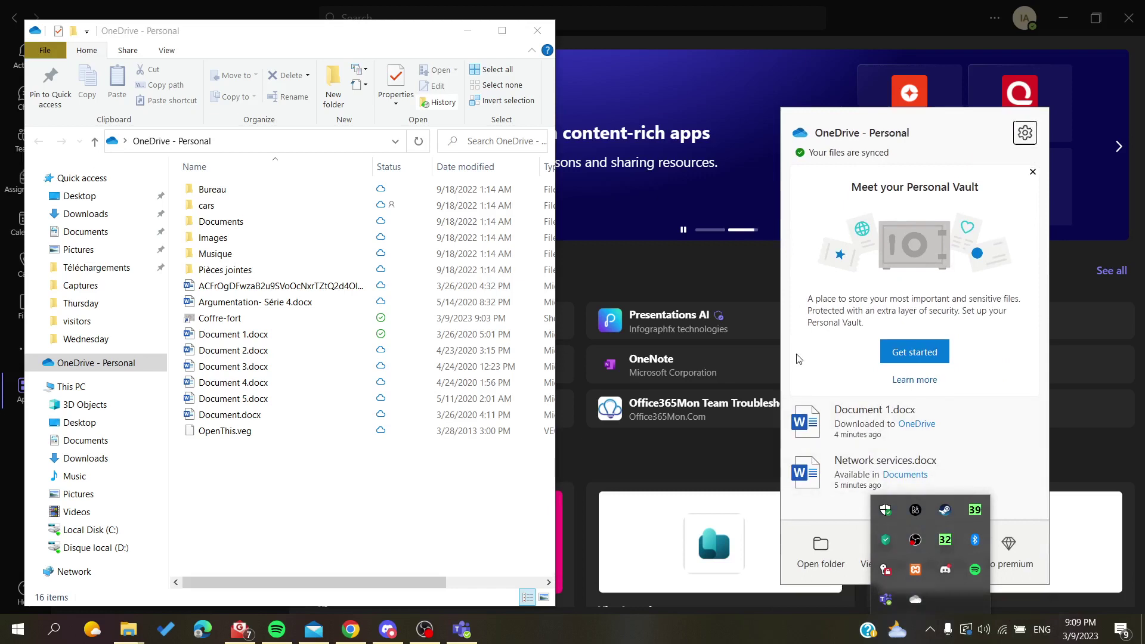
{"action": "left_click", "coordinate": [856, 139]}
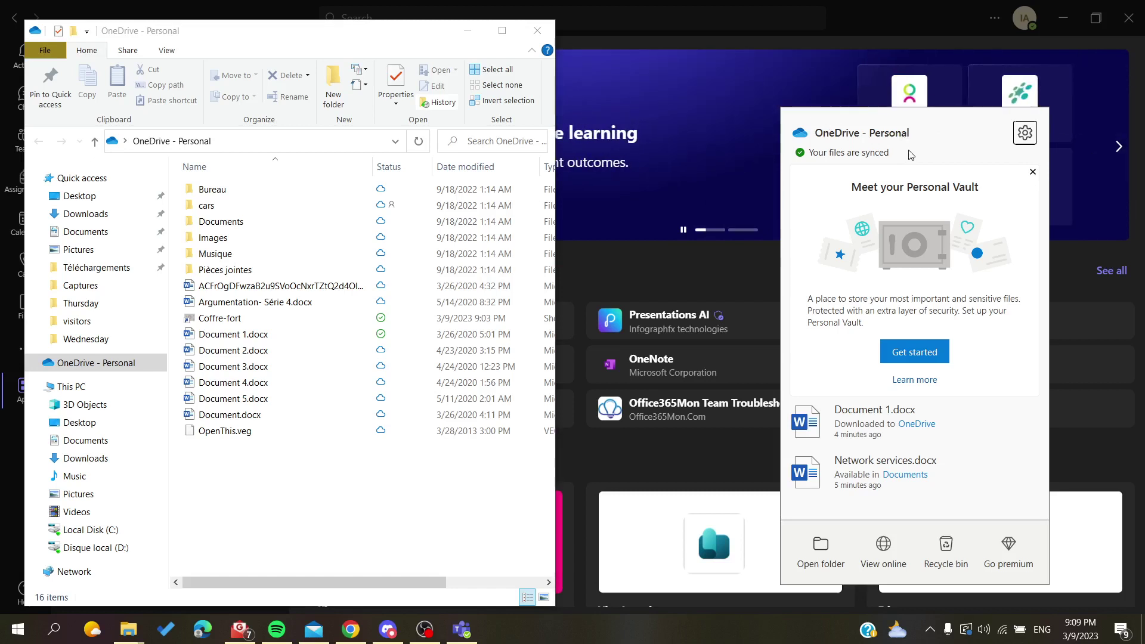
{"action": "left_click", "coordinate": [1025, 132]}
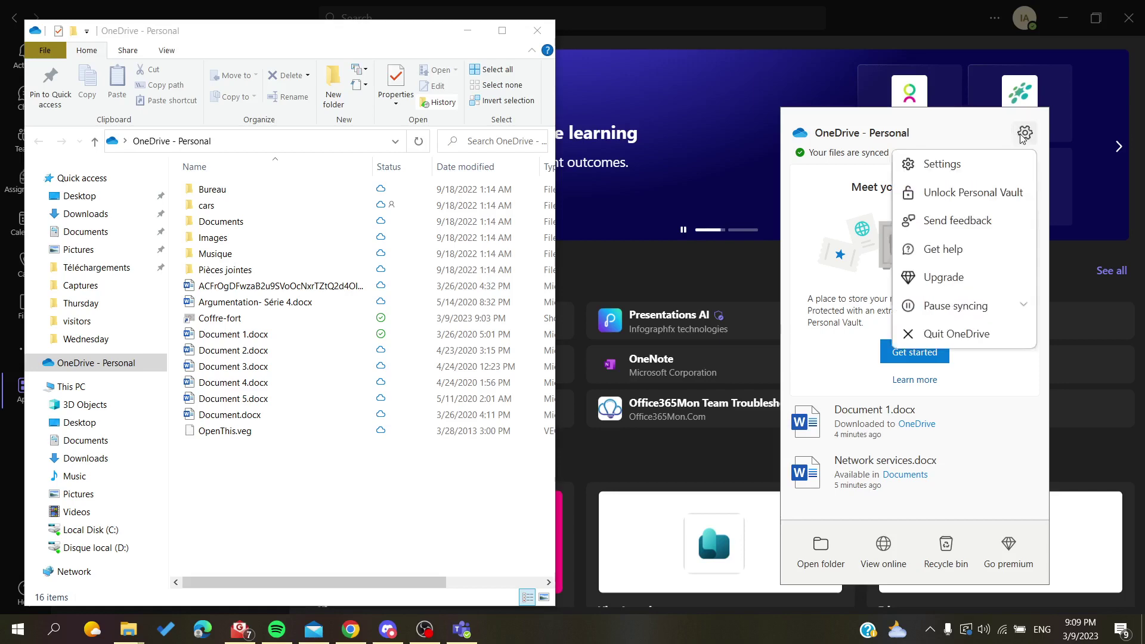
- In Account > Choose folders, toggle Pièces jointes off and on, then cancel unchanged
{"action": "left_click", "coordinate": [941, 164]}
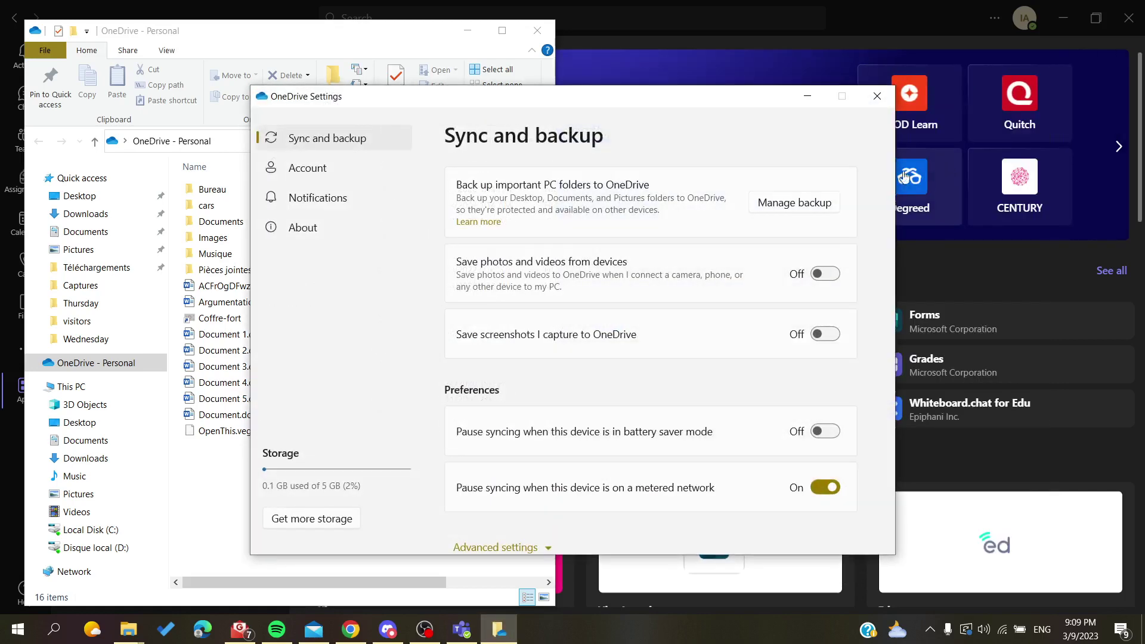
{"action": "left_click", "coordinate": [308, 170]}
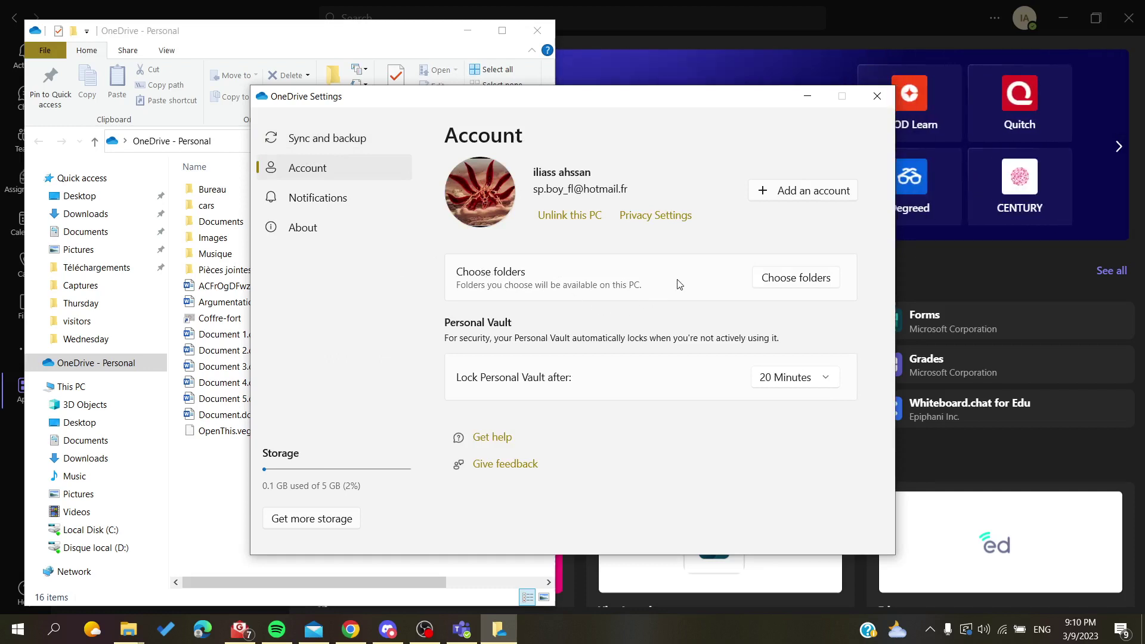
{"action": "left_click", "coordinate": [790, 281]}
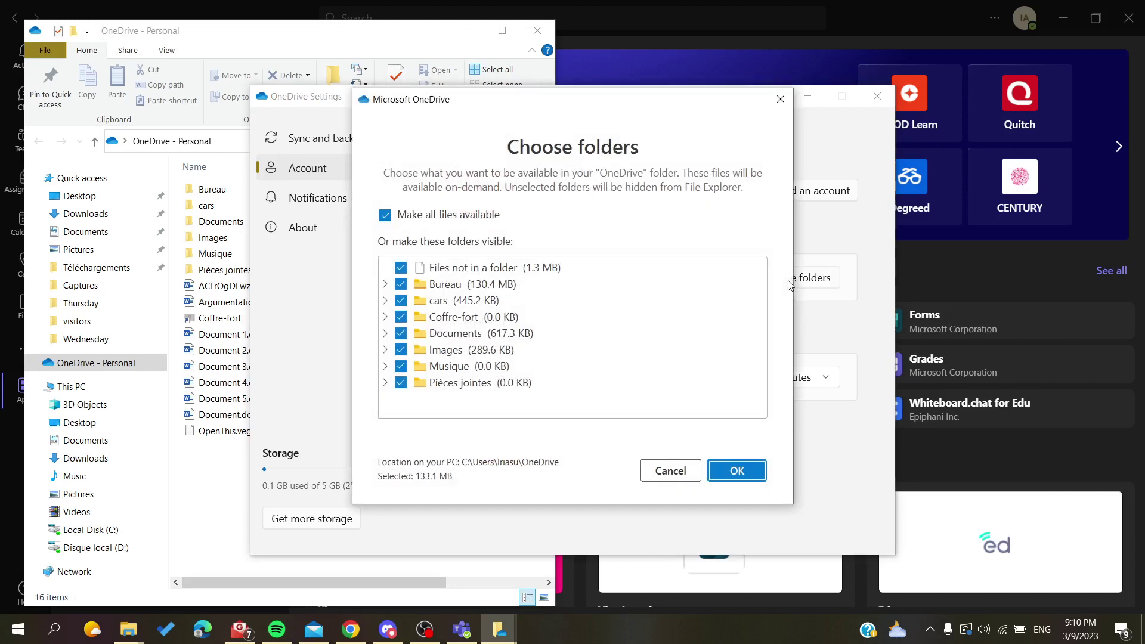
{"action": "left_click", "coordinate": [385, 383]}
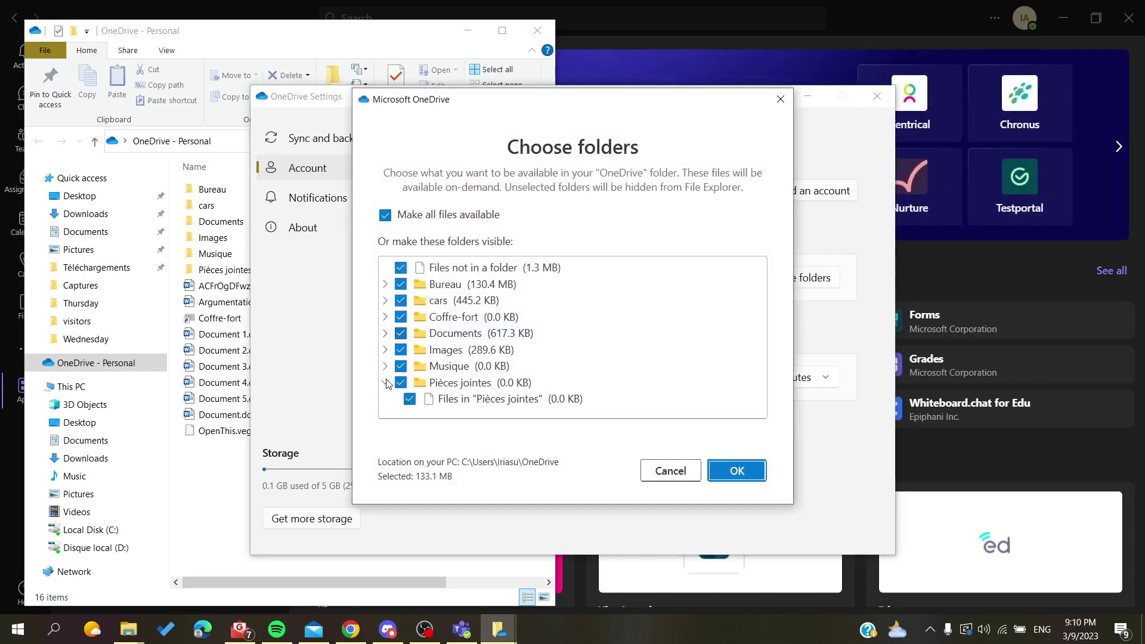
{"action": "left_click", "coordinate": [387, 384]}
{"action": "left_click", "coordinate": [400, 382]}
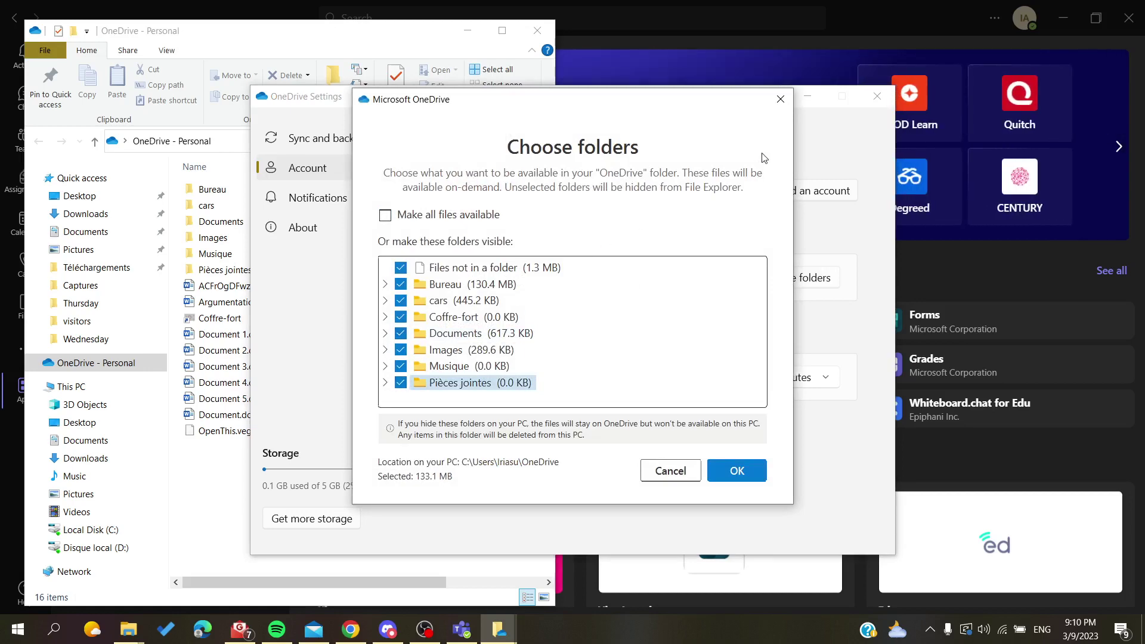
{"action": "left_click", "coordinate": [661, 472]}
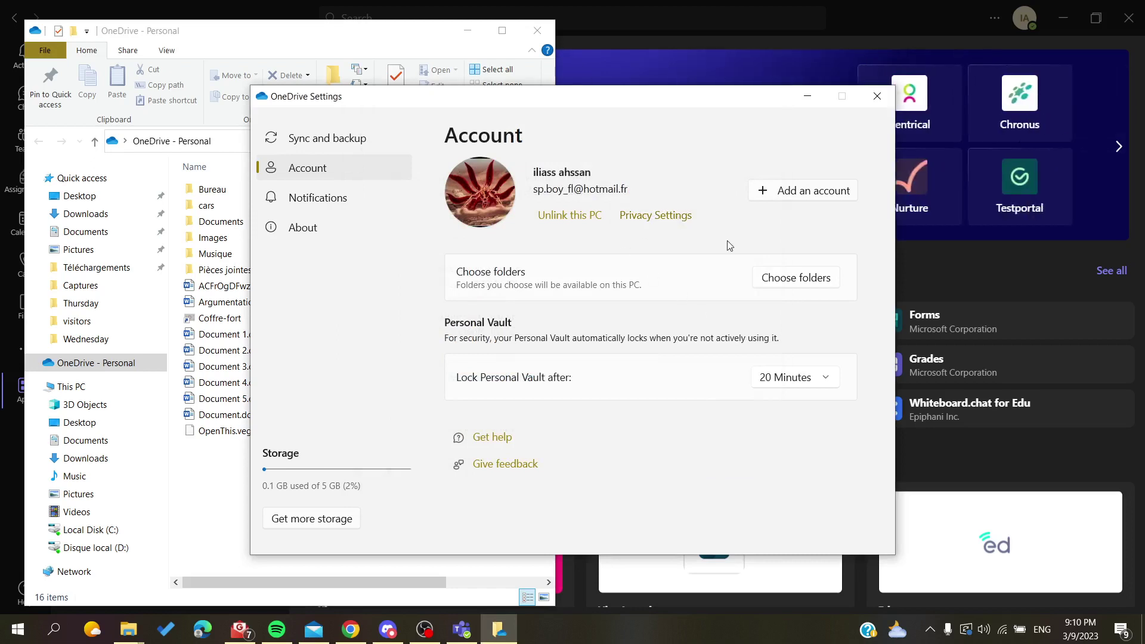
- Show the advanced settings on the Sync and backup page
{"action": "left_click", "coordinate": [340, 140]}
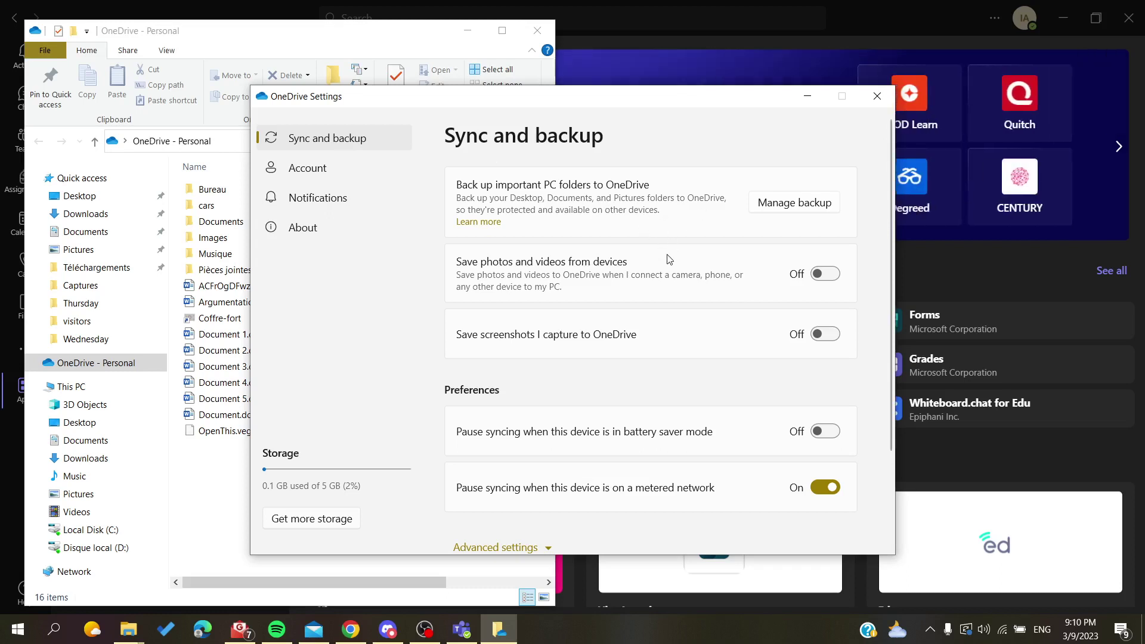
{"action": "scroll", "coordinate": [669, 259], "scroll_direction": "down", "scroll_amount": 2}
{"action": "left_click", "coordinate": [477, 424]}
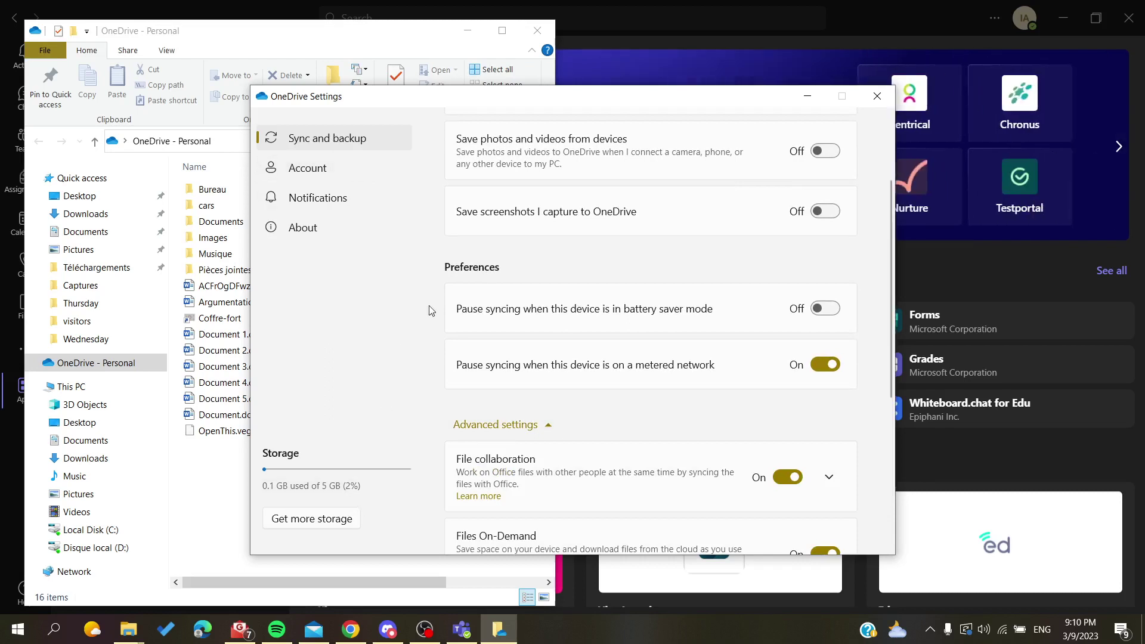
{"action": "scroll", "coordinate": [621, 387], "scroll_direction": "up", "scroll_amount": 1}
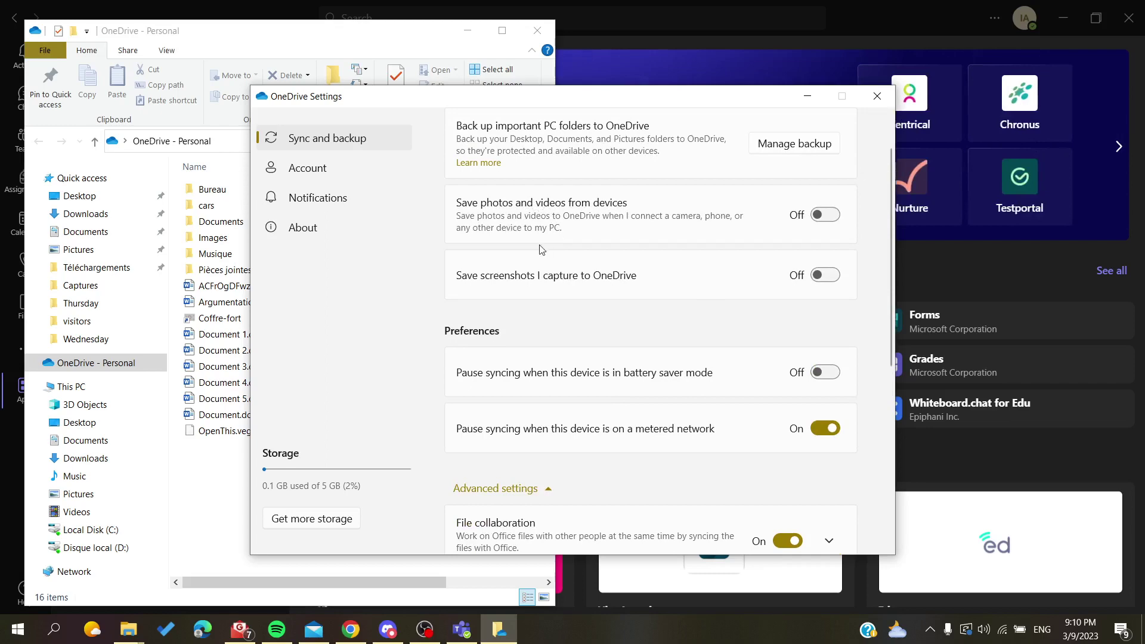
{"action": "scroll", "coordinate": [619, 255], "scroll_direction": "up", "scroll_amount": 1}
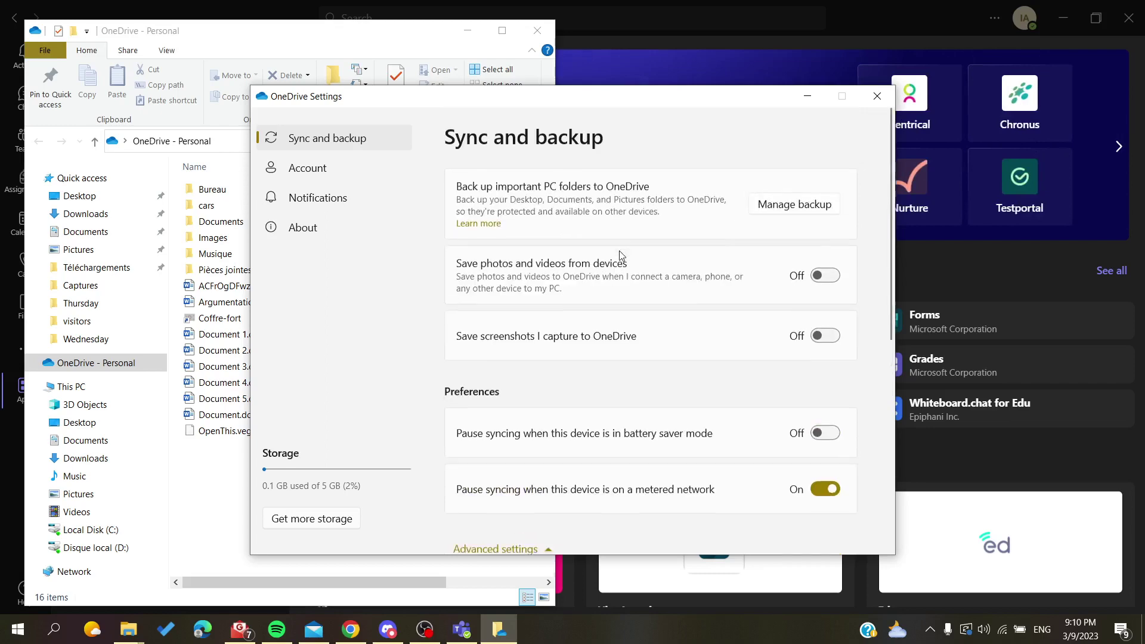
- Open and close Manage backup without saving, then open Get more storage
{"action": "left_click", "coordinate": [786, 206]}
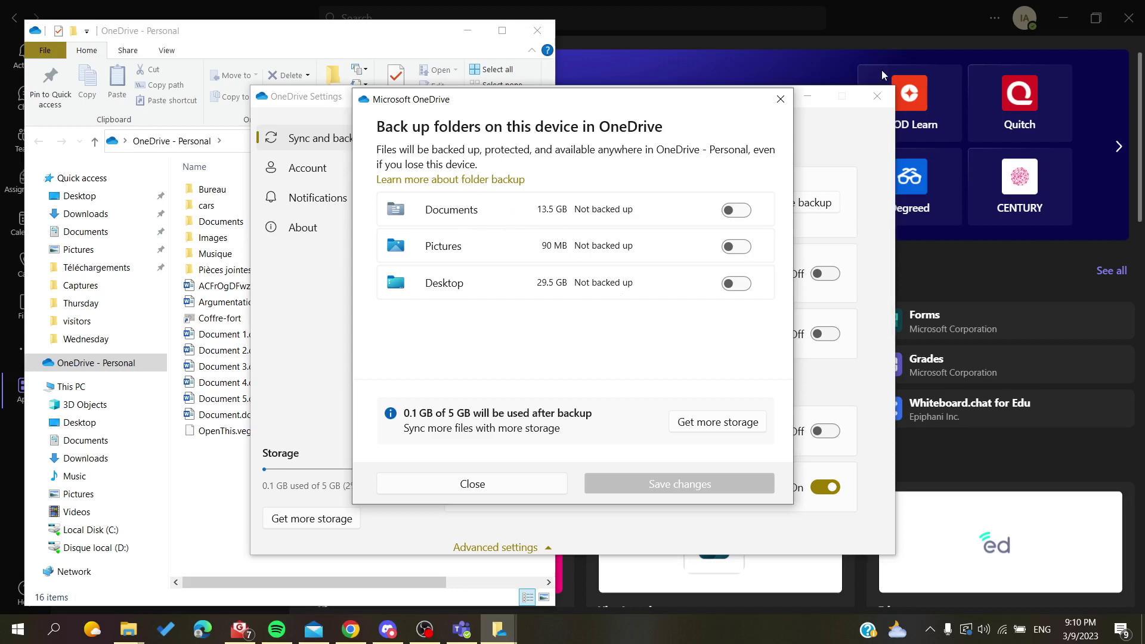
{"action": "left_click", "coordinate": [781, 100]}
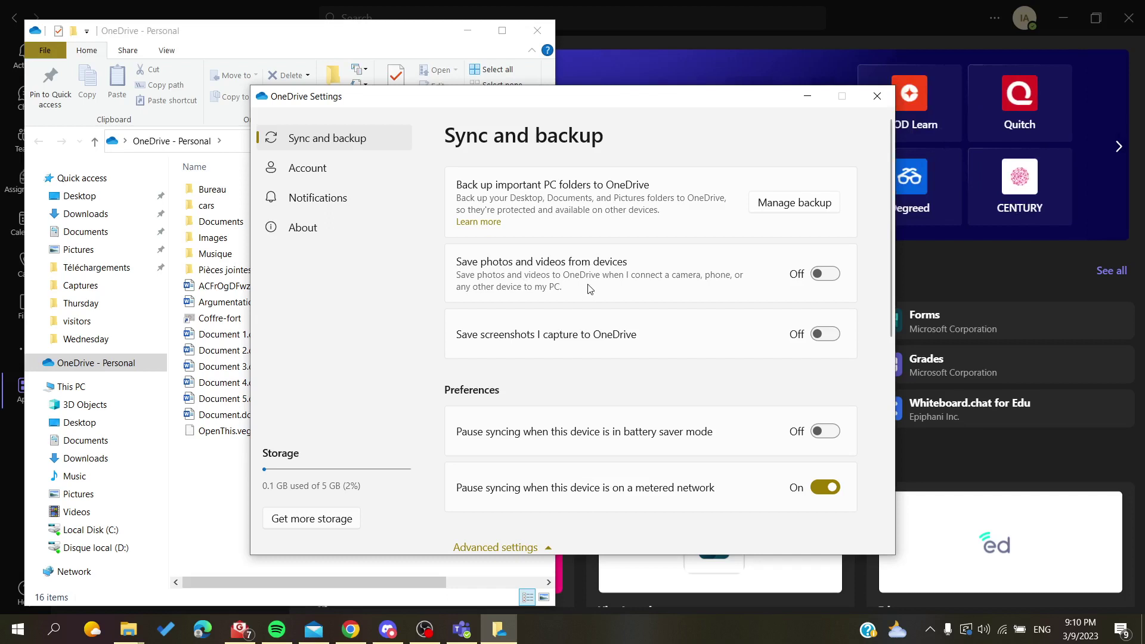
{"action": "scroll", "coordinate": [589, 288], "scroll_direction": "down", "scroll_amount": 1}
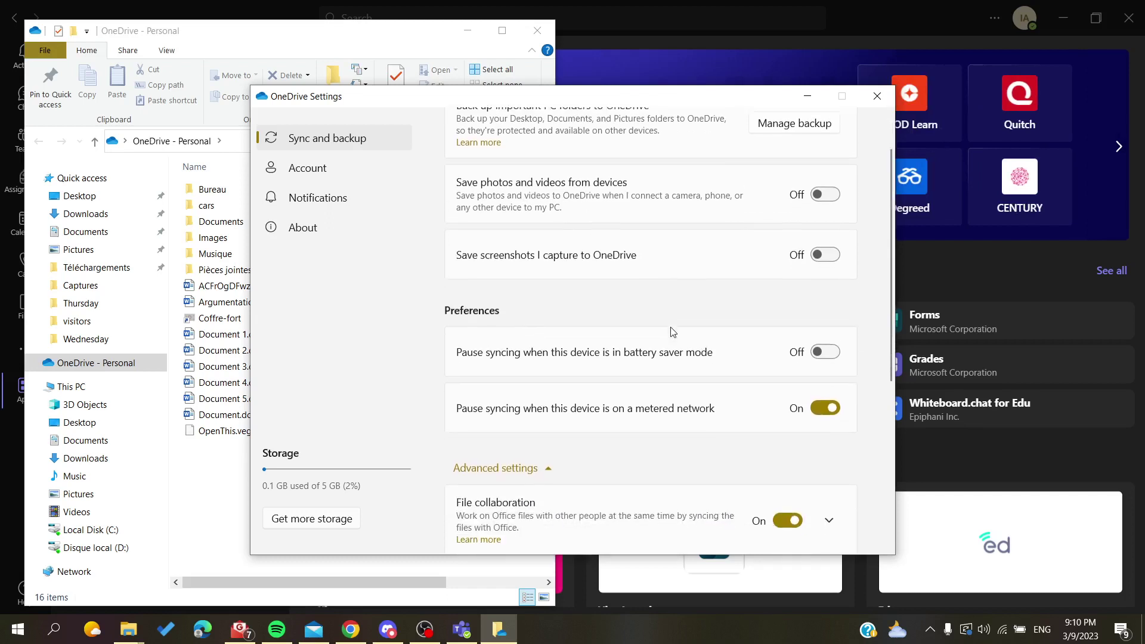
{"action": "scroll", "coordinate": [672, 329], "scroll_direction": "down", "scroll_amount": 1}
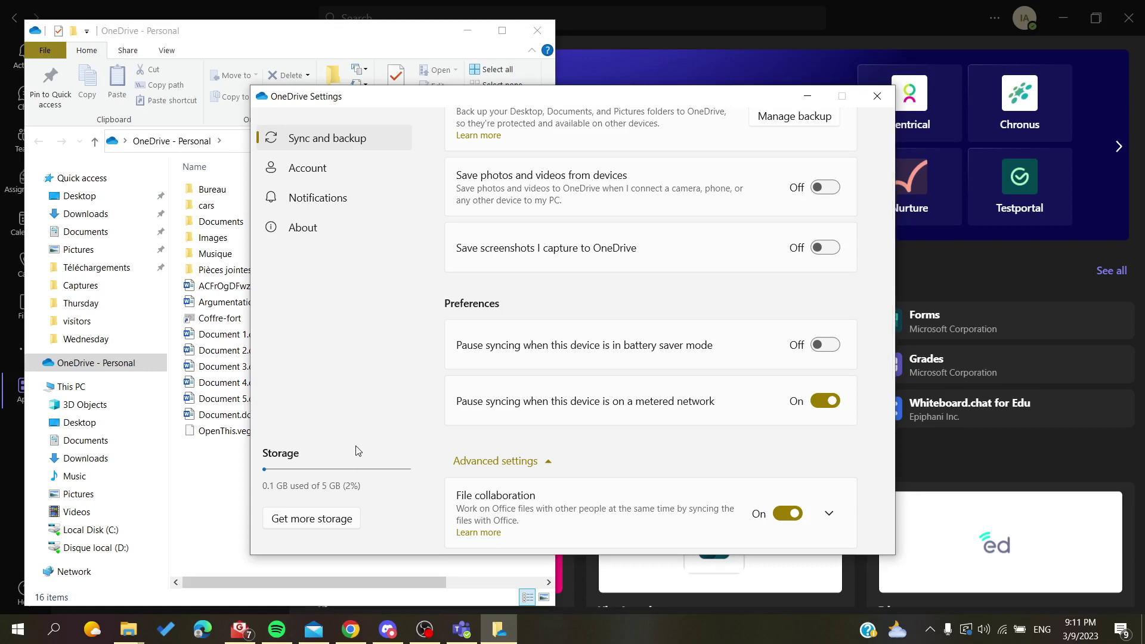
{"action": "left_click", "coordinate": [335, 514]}
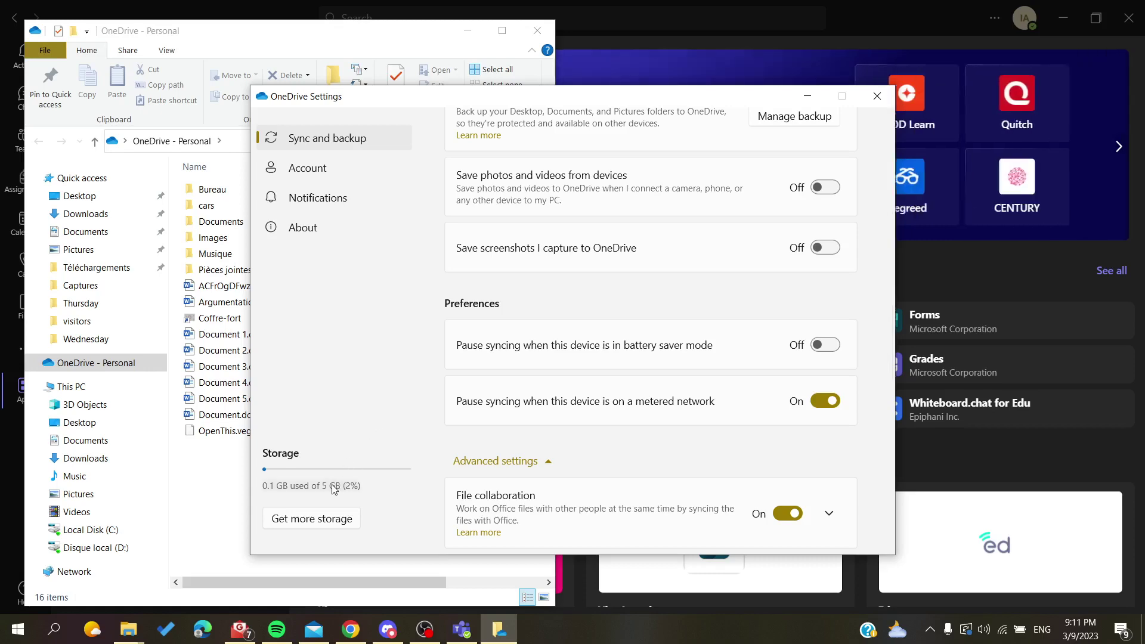
- Close the online storage page and request more storage from OneDrive Settings
{"action": "left_click", "coordinate": [885, 12]}
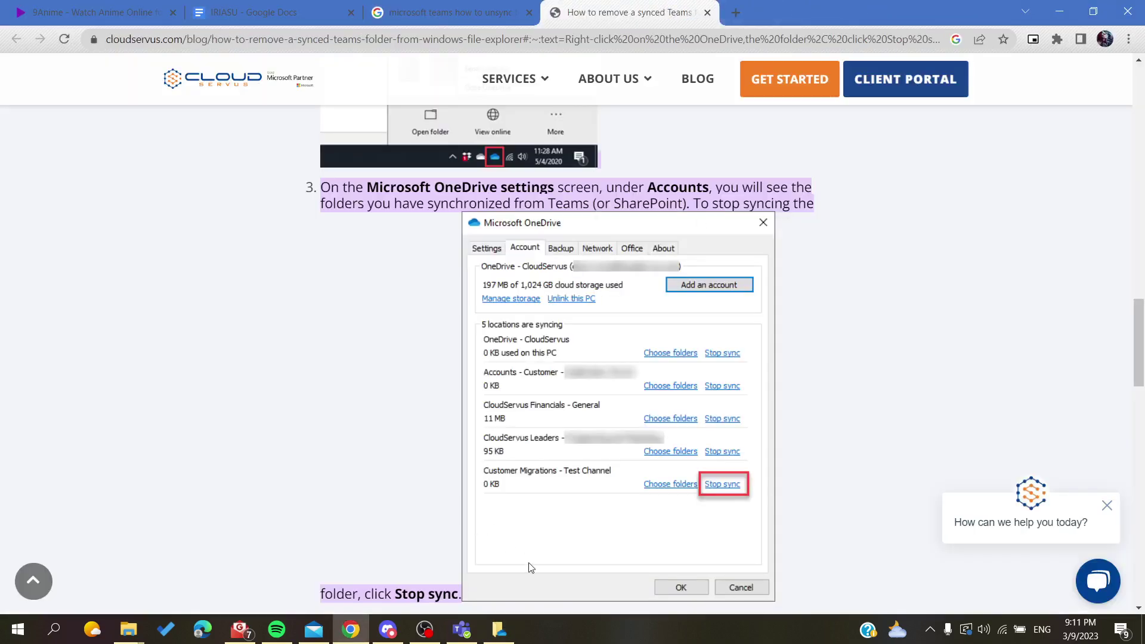
{"action": "left_click", "coordinate": [499, 629]}
{"action": "left_click", "coordinate": [332, 517]}
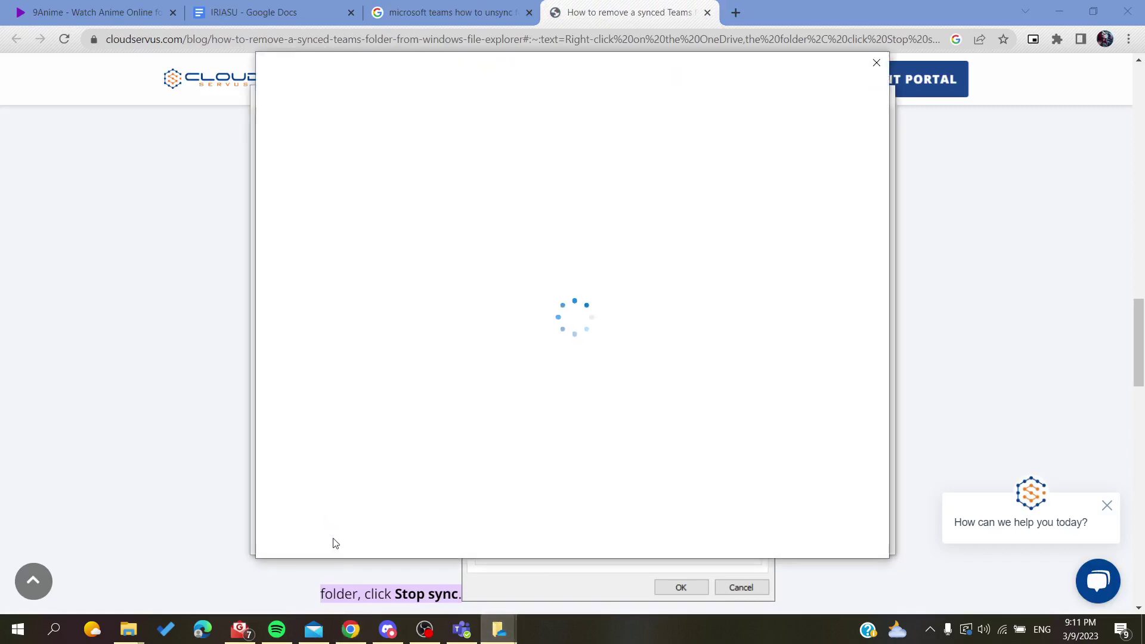
{"action": "left_click", "coordinate": [461, 629]}
{"action": "mouse_move", "coordinate": [498, 628]}
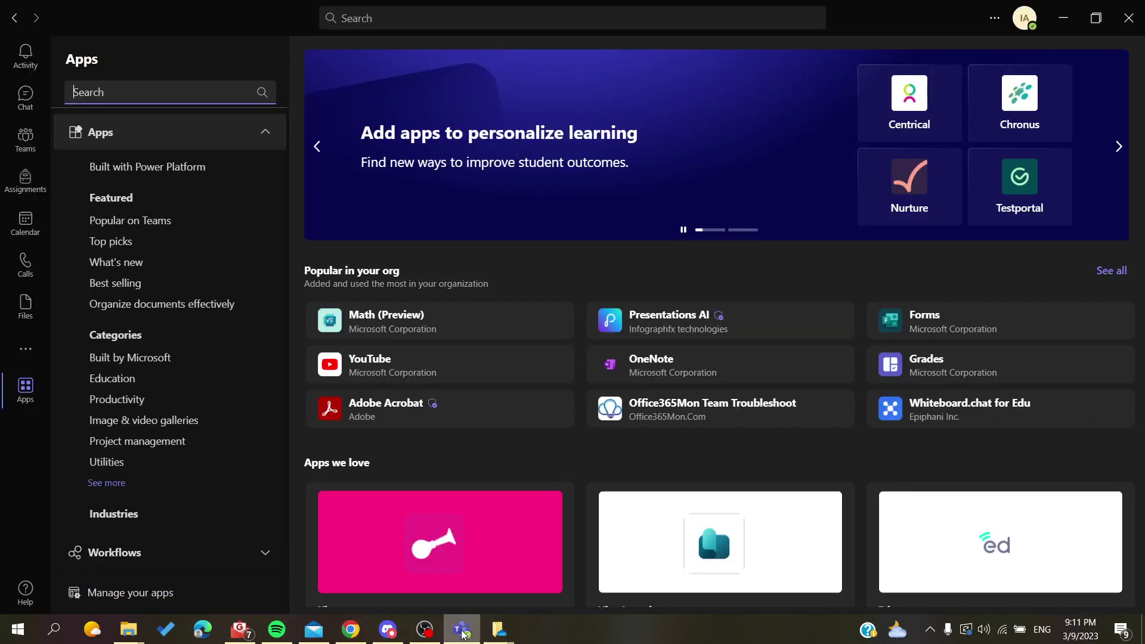
- Dismiss the Microsoft 365 subscription offer and return to Sync and backup settings
{"action": "left_click", "coordinate": [525, 603]}
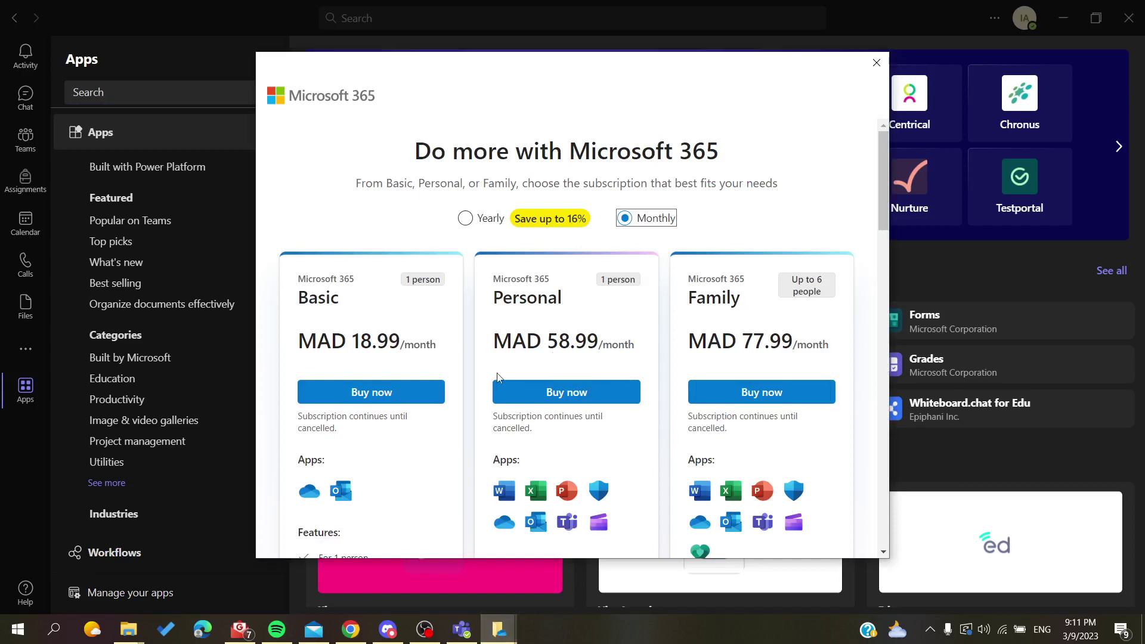
{"action": "left_click", "coordinate": [876, 62]}
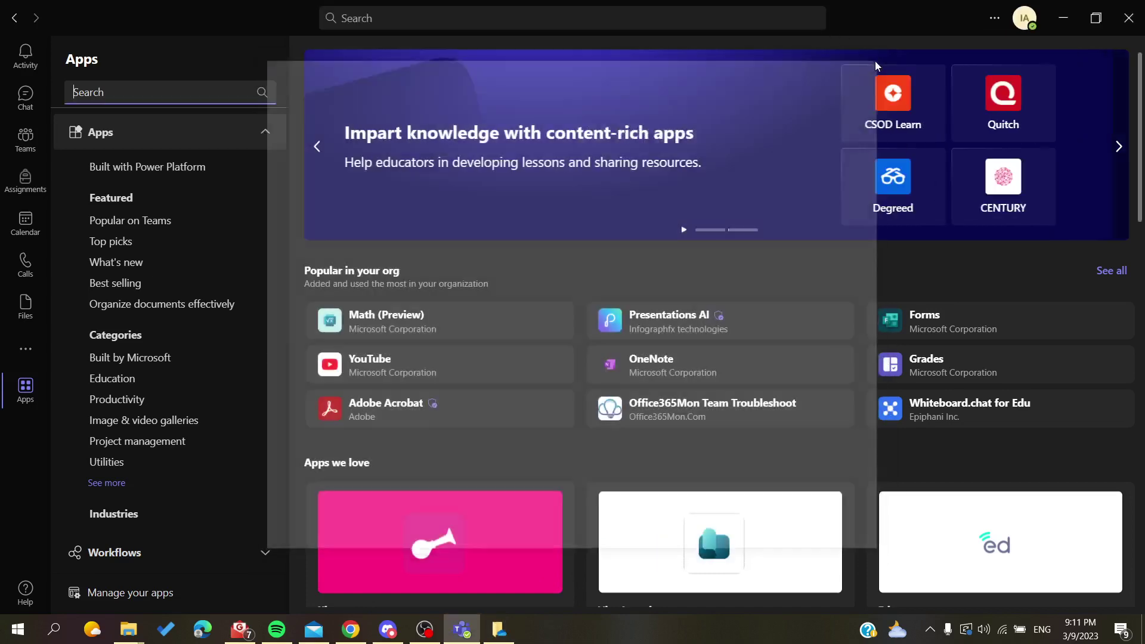
{"action": "mouse_move", "coordinate": [498, 630]}
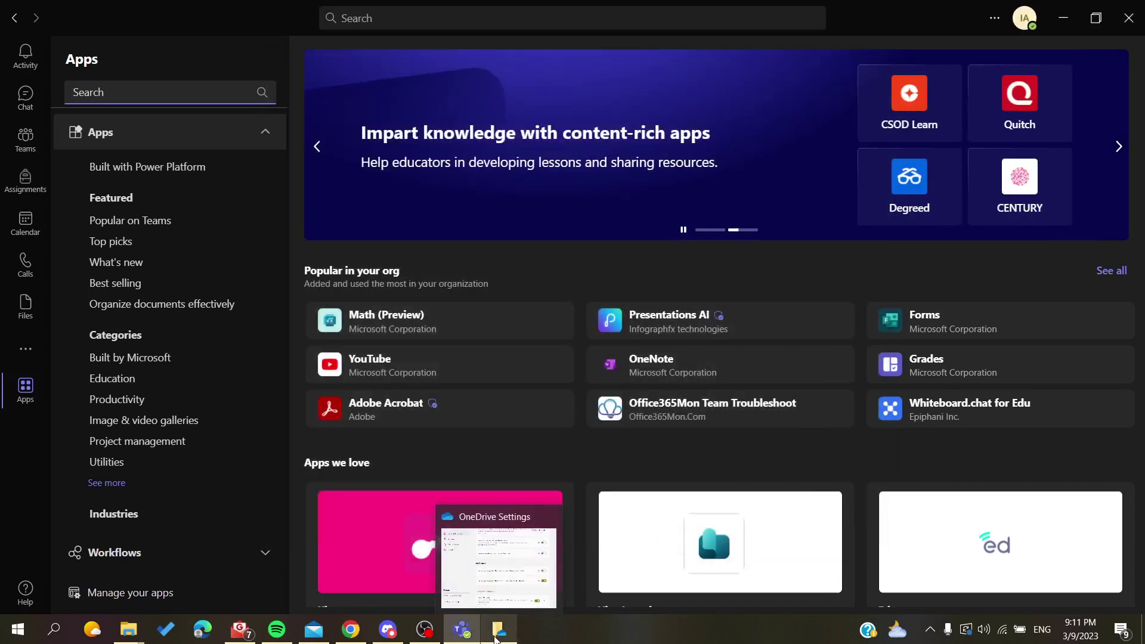
{"action": "left_click", "coordinate": [516, 573]}
{"action": "scroll", "coordinate": [715, 184], "scroll_direction": "up", "scroll_amount": 2}
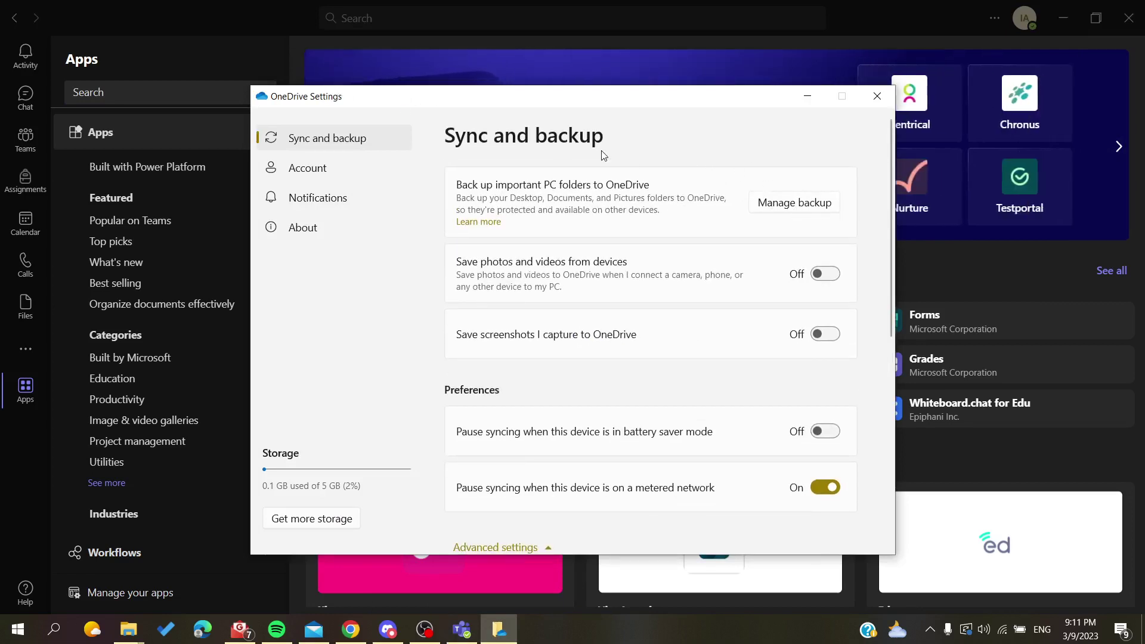
- Glance at Account and Privacy Settings, then close the OneDrive Settings window
{"action": "left_click", "coordinate": [367, 167]}
{"action": "left_click", "coordinate": [663, 216]}
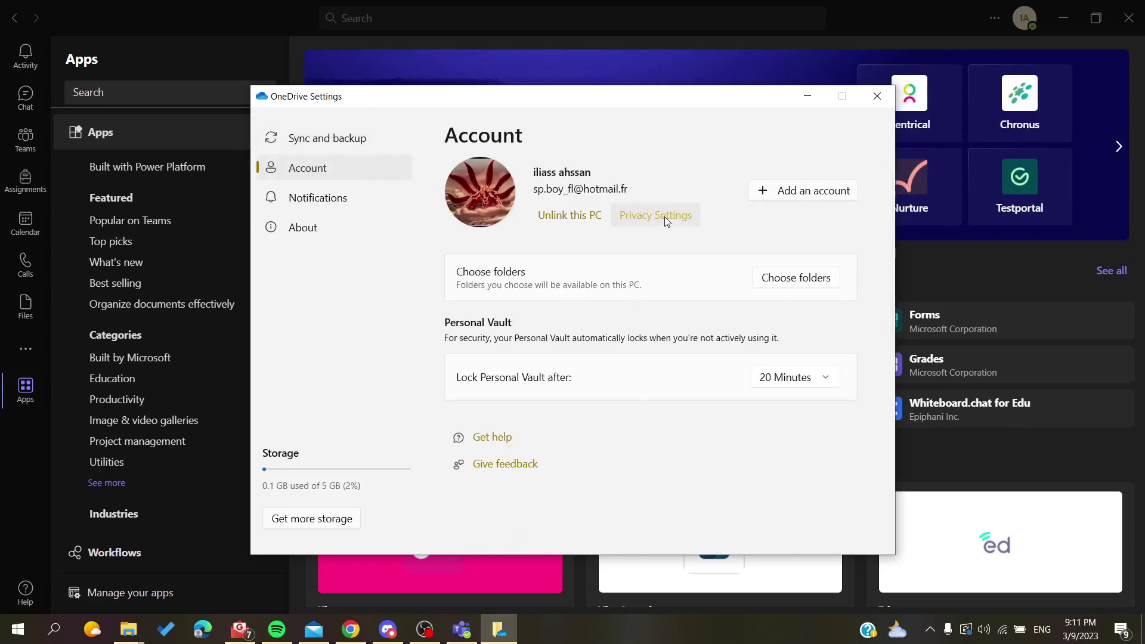
{"action": "left_click", "coordinate": [780, 100]}
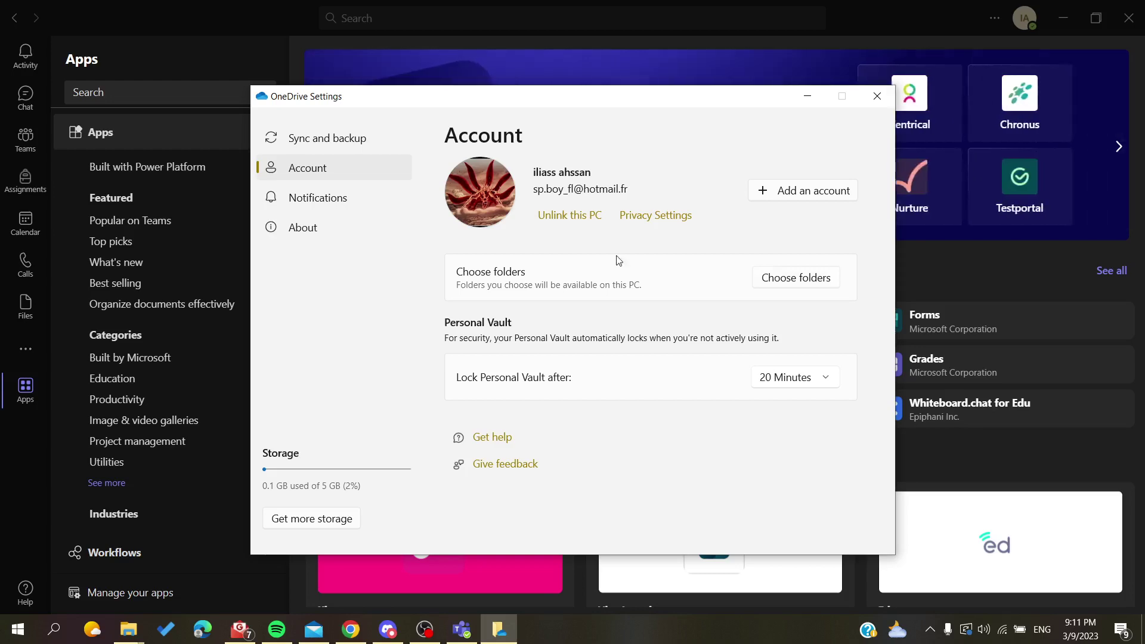
{"action": "left_click", "coordinate": [872, 101]}
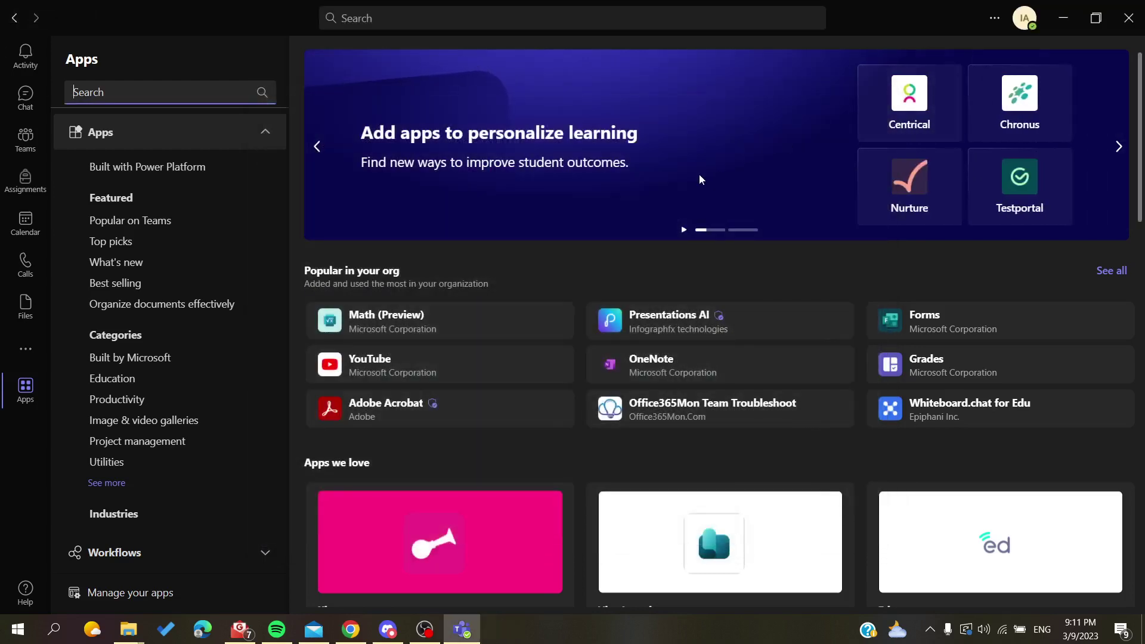